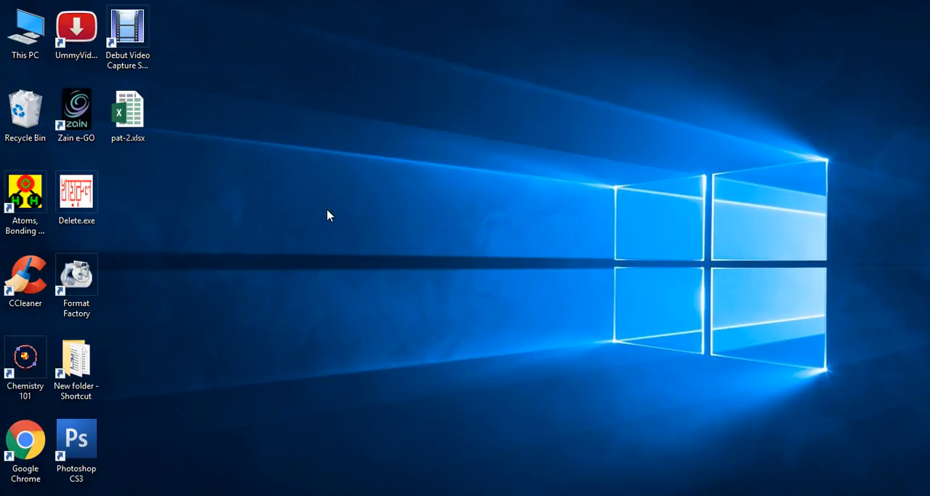
{"action": "left_click", "coordinate": [325, 207]}
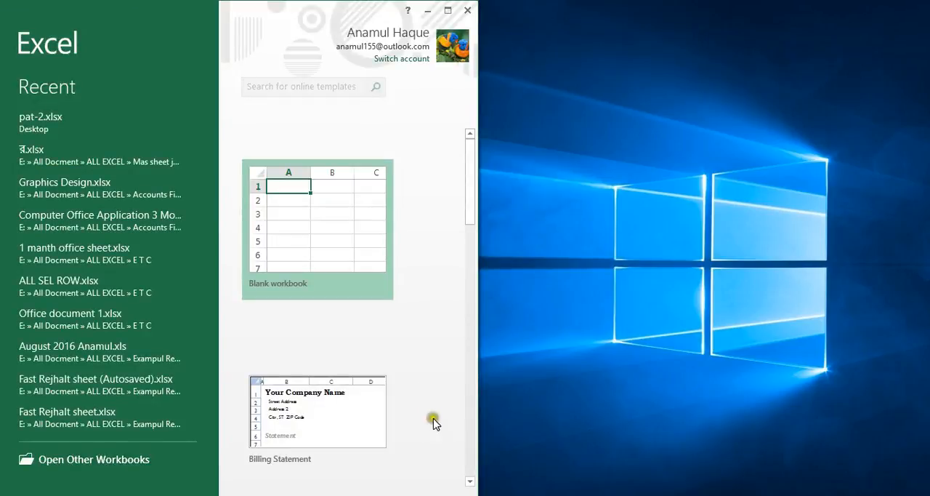
{"action": "left_click", "coordinate": [445, 12]}
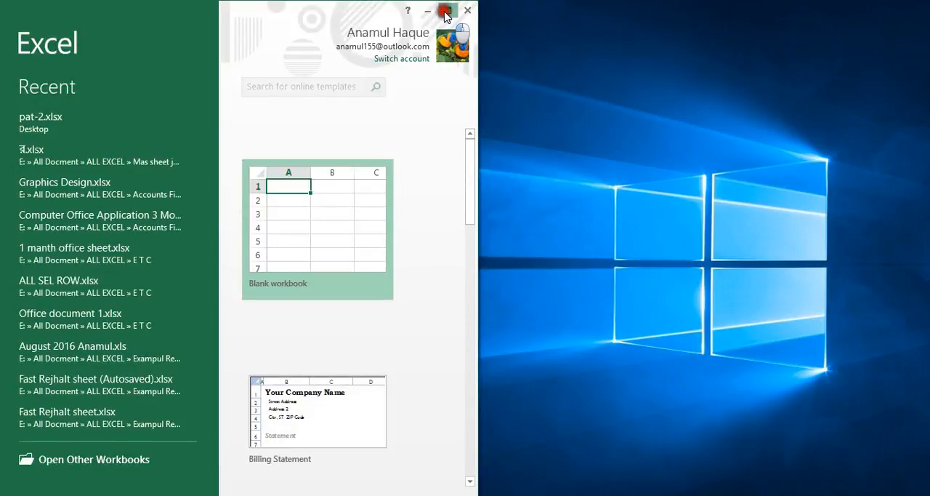
{"action": "left_click", "coordinate": [319, 175]}
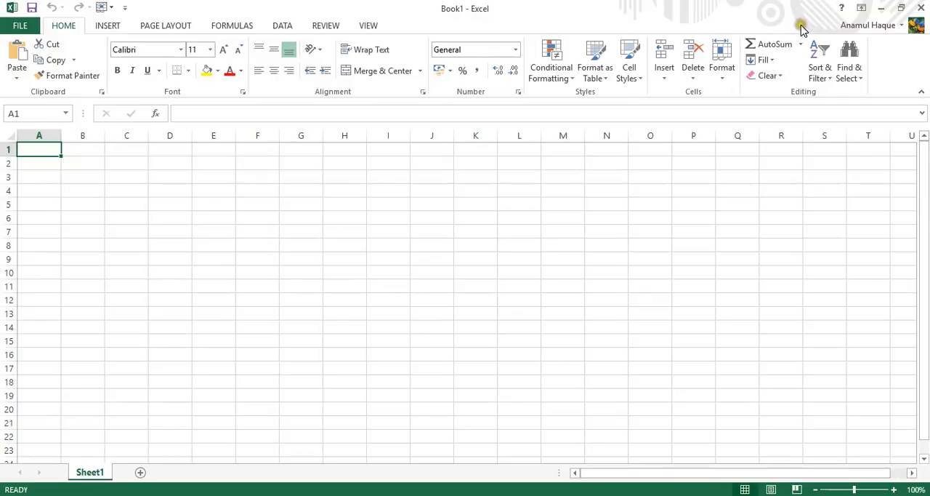
{"action": "left_click", "coordinate": [921, 7]}
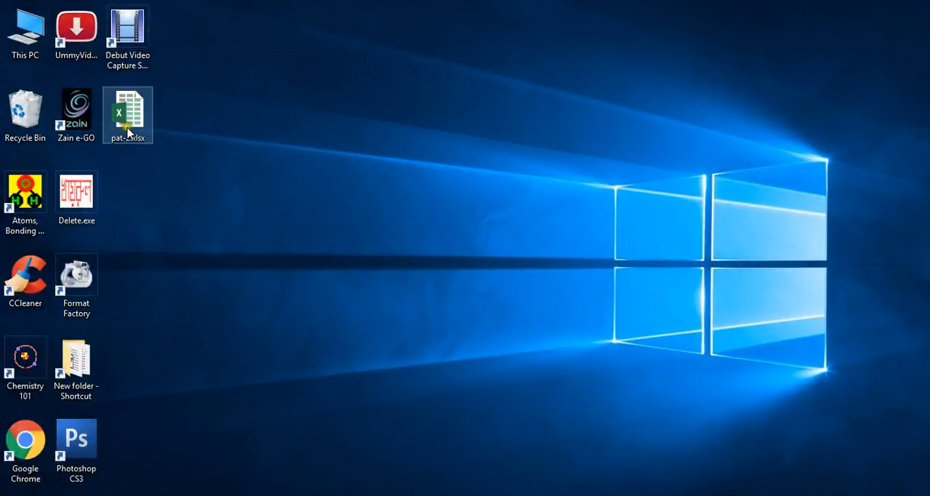
Step: Open the pat-2.xlsx workbook from the desktop and review its Save File and New Sheet worksheets
{"action": "double_click", "coordinate": [130, 122]}
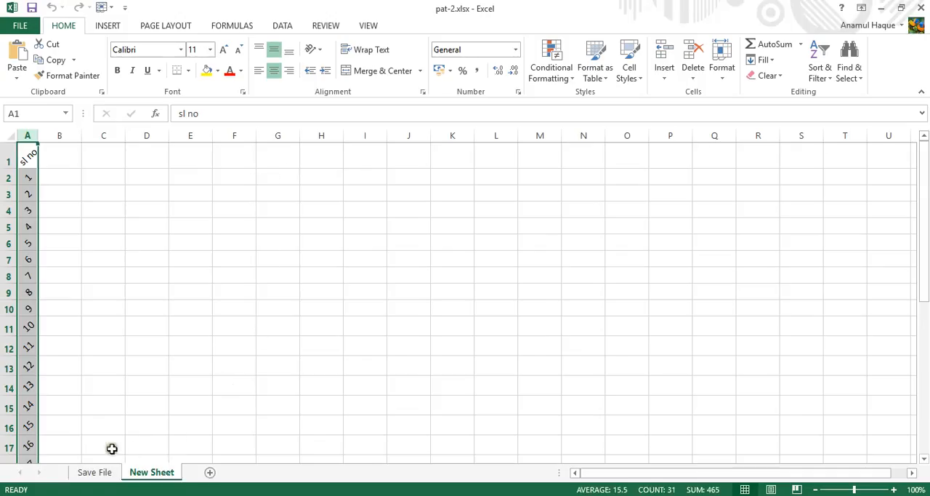
{"action": "left_click", "coordinate": [96, 472]}
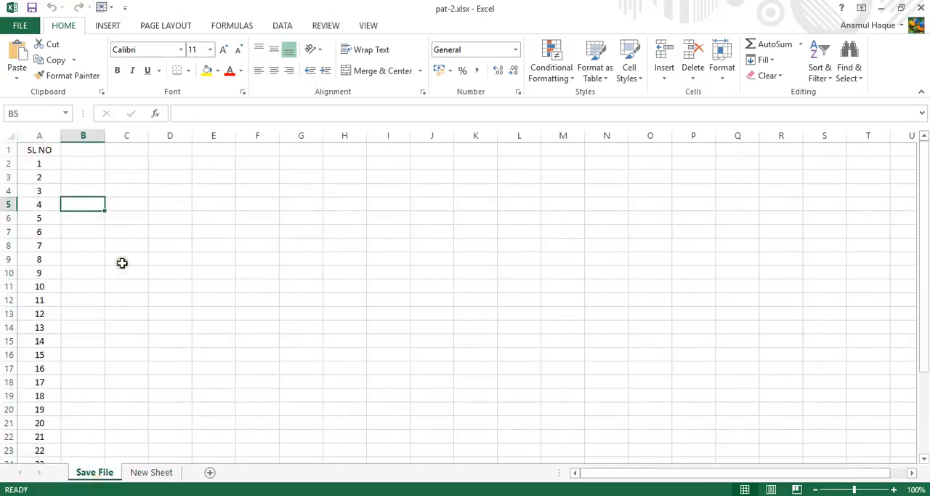
{"action": "left_click", "coordinate": [142, 474]}
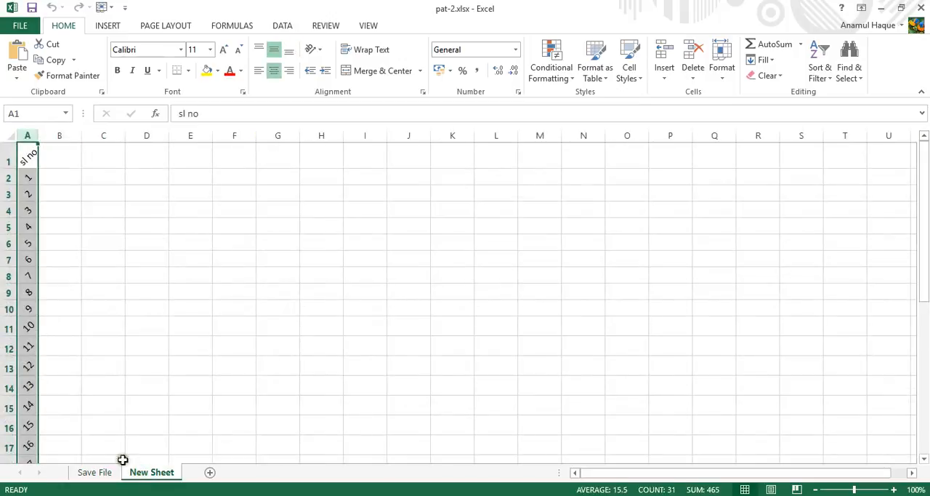
{"action": "left_click", "coordinate": [110, 325]}
{"action": "scroll", "coordinate": [81, 329], "scroll_direction": "down", "scroll_amount": 4}
{"action": "scroll", "coordinate": [86, 349], "scroll_direction": "up", "scroll_amount": 4}
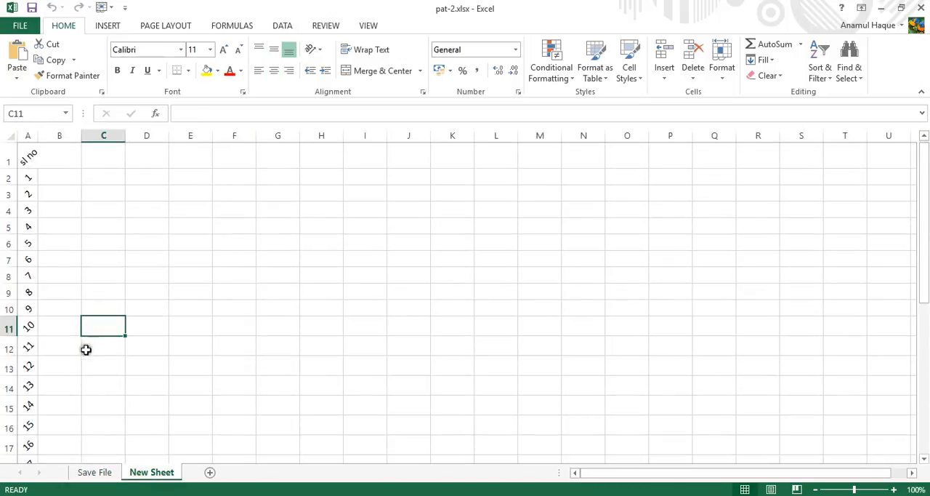
{"action": "left_click", "coordinate": [95, 472]}
{"action": "left_click", "coordinate": [143, 472]}
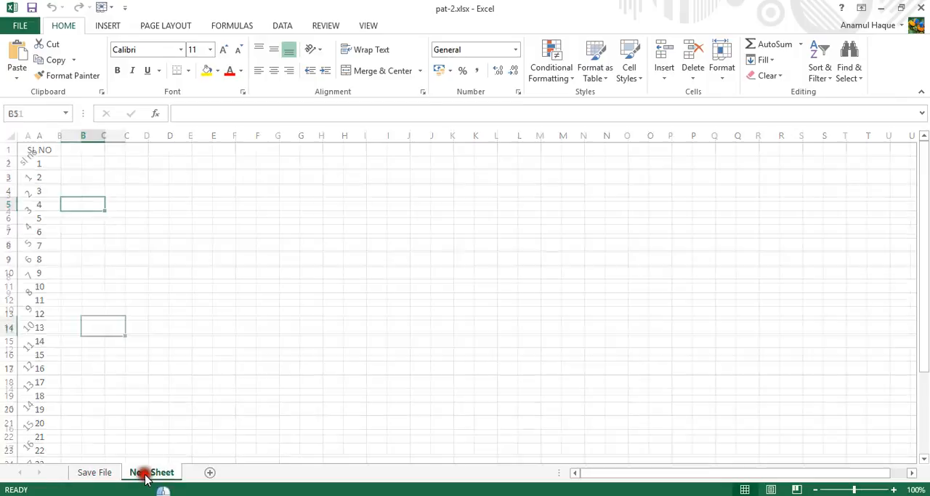
{"action": "left_click", "coordinate": [29, 136]}
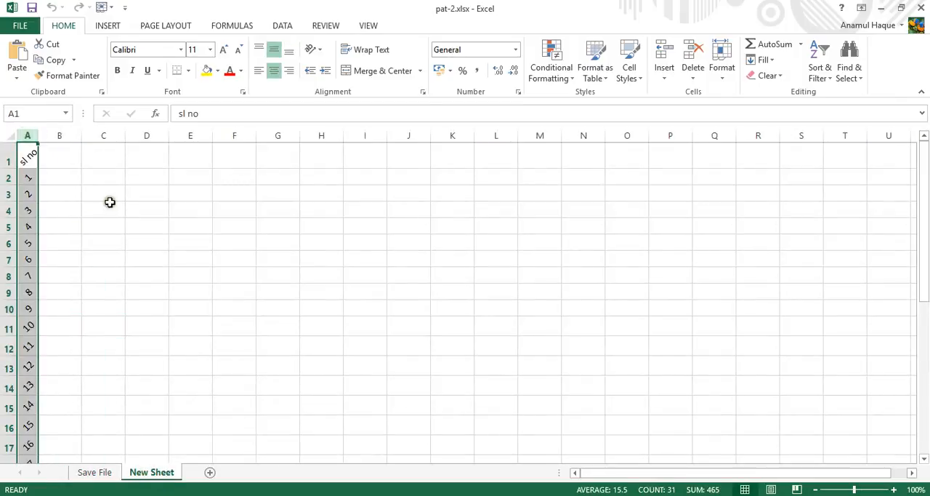
{"action": "left_click", "coordinate": [130, 224]}
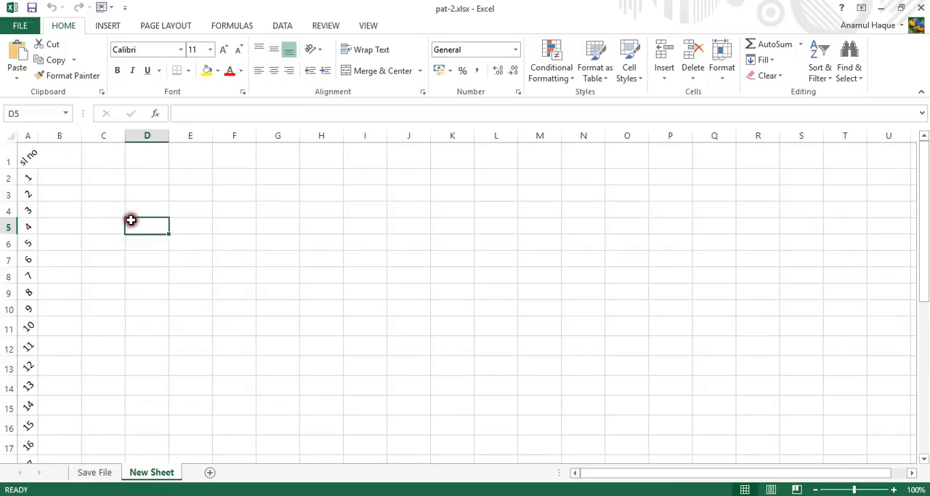
{"action": "left_click", "coordinate": [79, 255]}
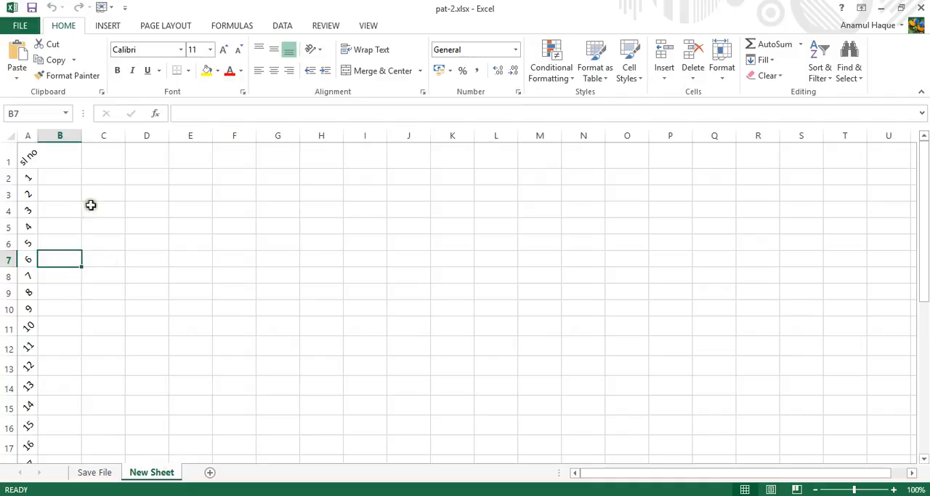
{"action": "left_click", "coordinate": [67, 175]}
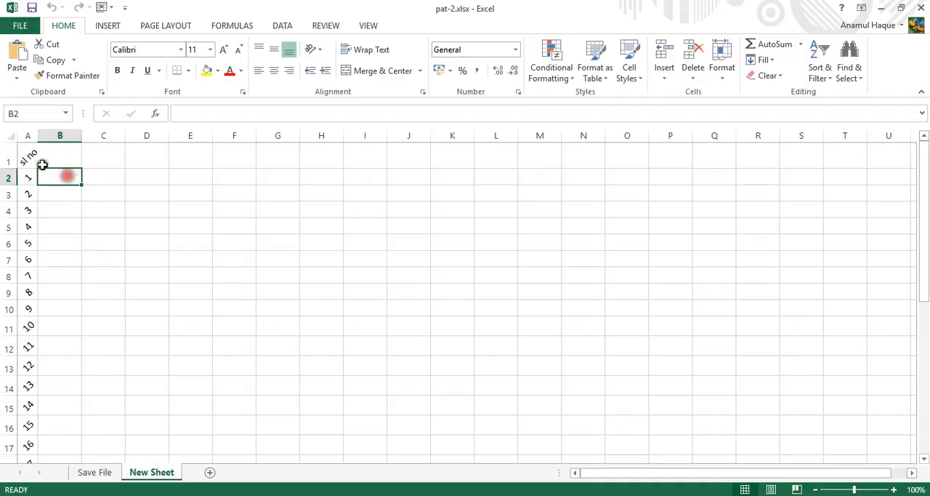
Step: Copy the whole "sl no" column A of the New Sheet worksheet
{"action": "left_click", "coordinate": [28, 135]}
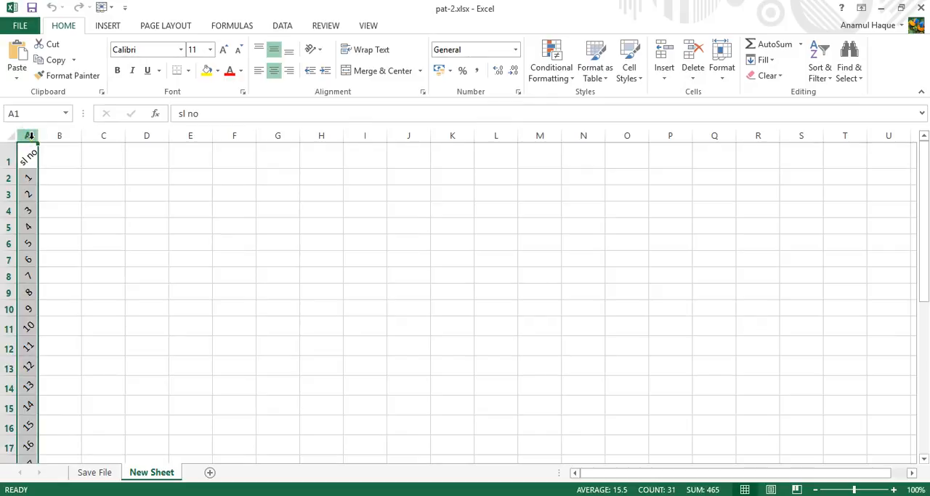
{"action": "right_click", "coordinate": [31, 135]}
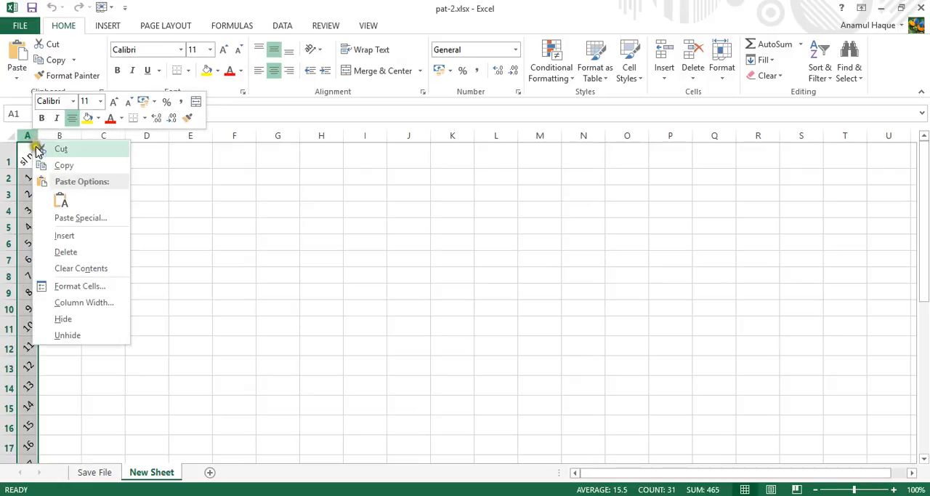
{"action": "left_click", "coordinate": [66, 167]}
{"action": "left_click", "coordinate": [69, 168]}
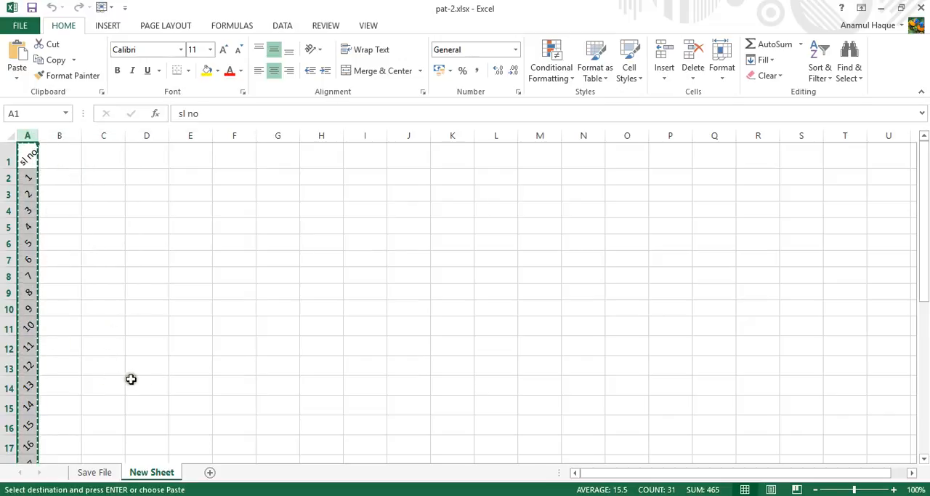
Step: Add a new worksheet and paste the copied serial number column into its column A with the original formatting
{"action": "scroll", "coordinate": [133, 374], "scroll_direction": "down", "scroll_amount": 11}
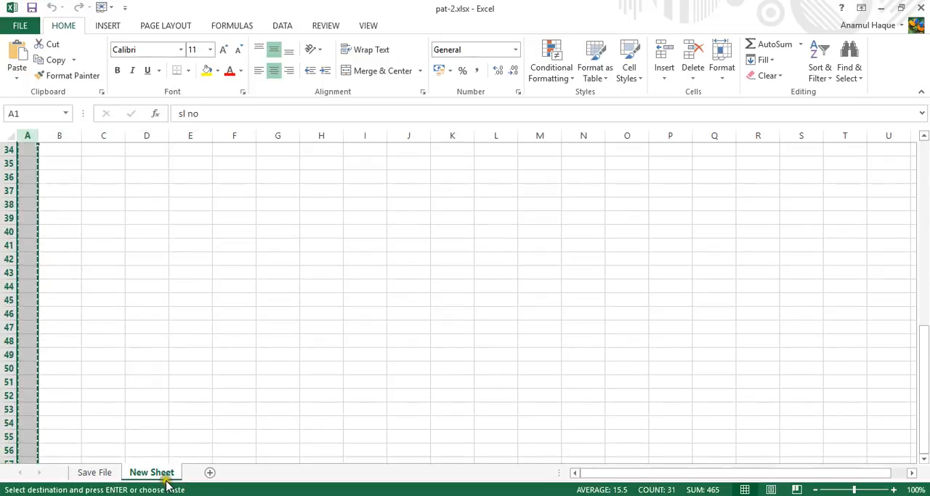
{"action": "left_click", "coordinate": [209, 472]}
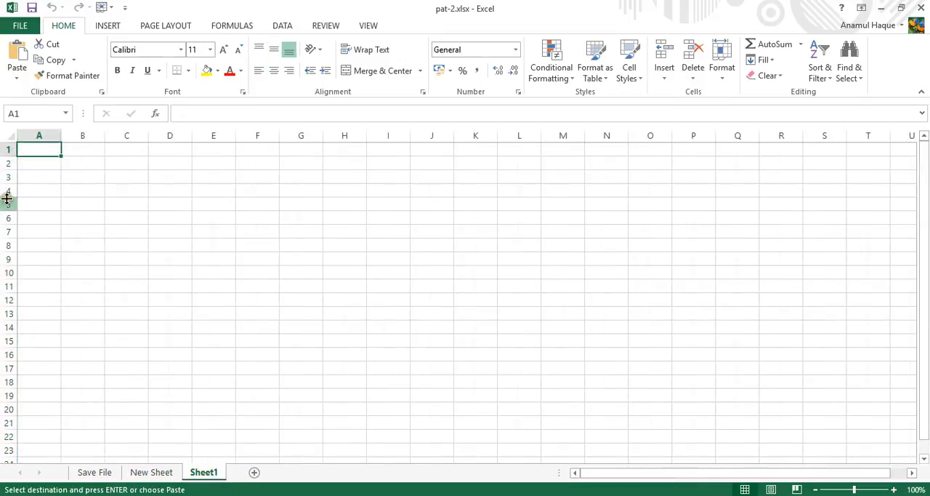
{"action": "left_click", "coordinate": [37, 135]}
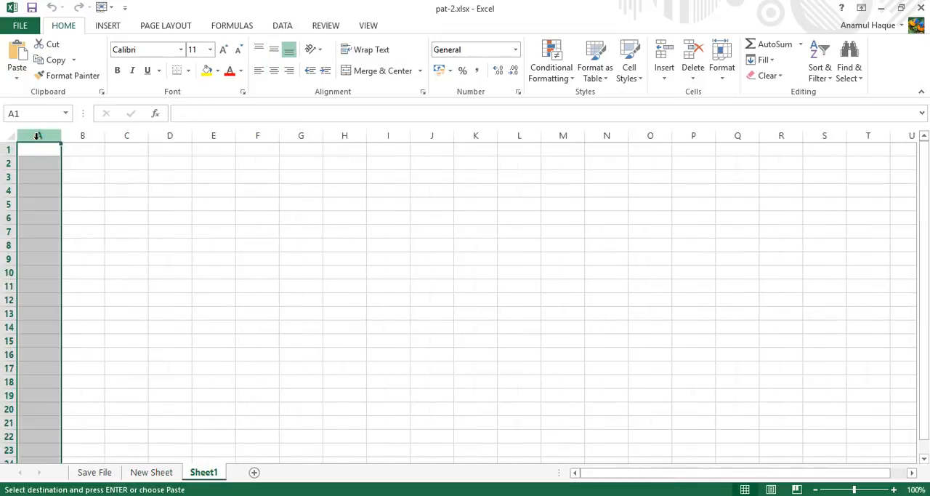
{"action": "right_click", "coordinate": [36, 146]}
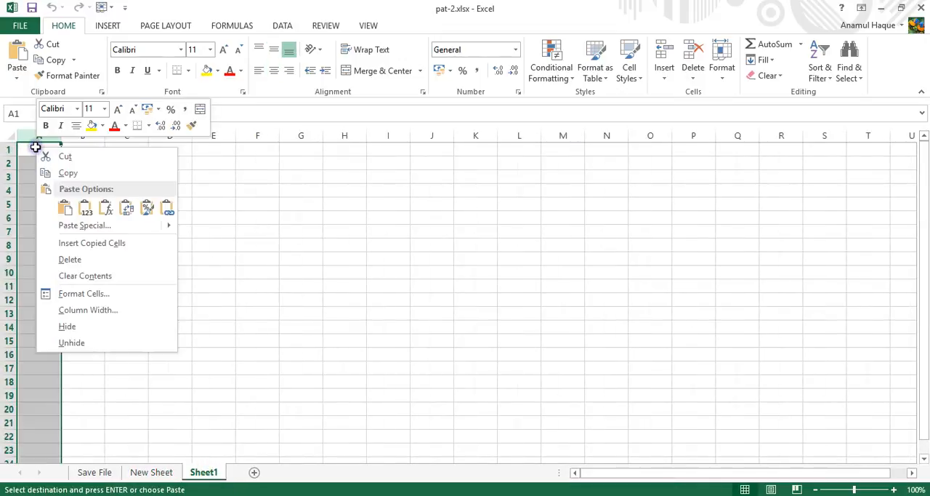
{"action": "left_click", "coordinate": [85, 212]}
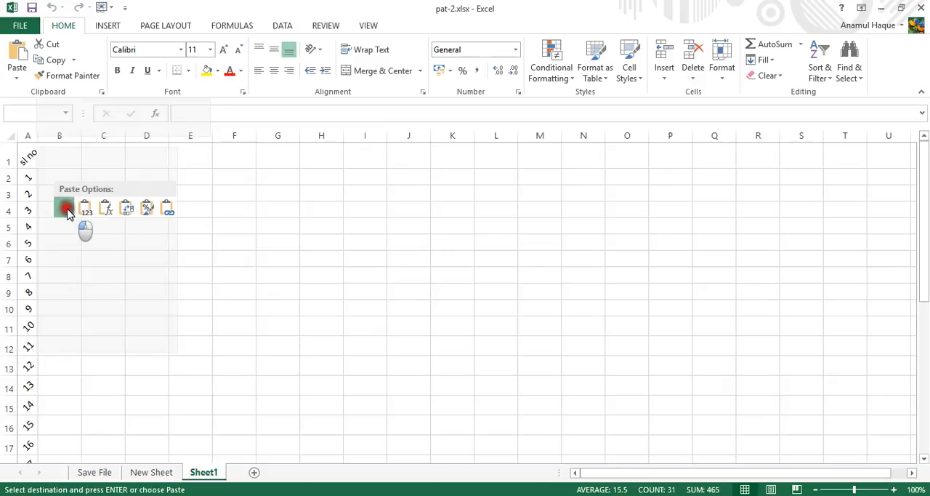
{"action": "left_click", "coordinate": [66, 210]}
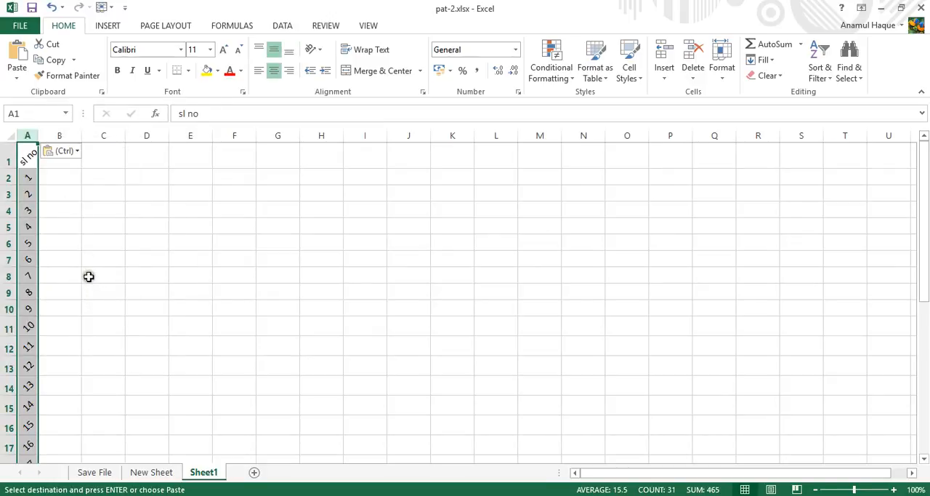
{"action": "scroll", "coordinate": [108, 279], "scroll_direction": "down", "scroll_amount": 3}
{"action": "scroll", "coordinate": [109, 281], "scroll_direction": "up", "scroll_amount": 3}
{"action": "left_click", "coordinate": [100, 302]}
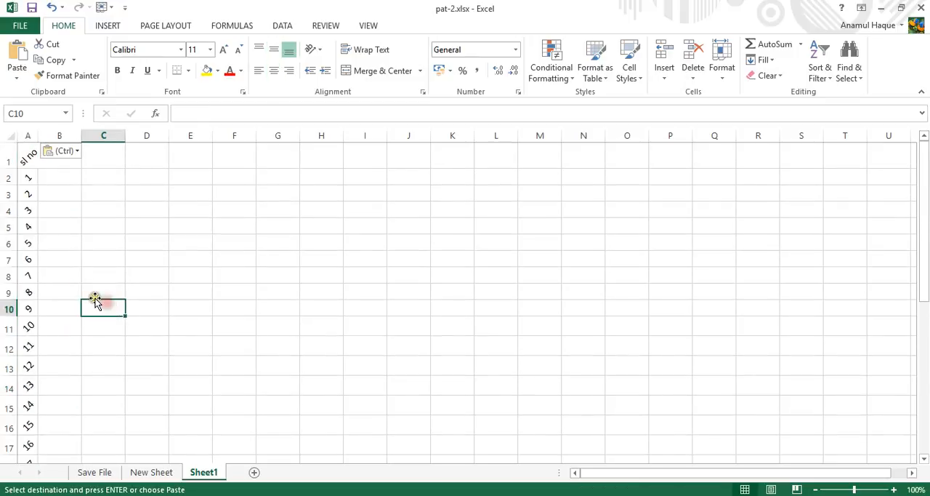
{"action": "left_click", "coordinate": [92, 242]}
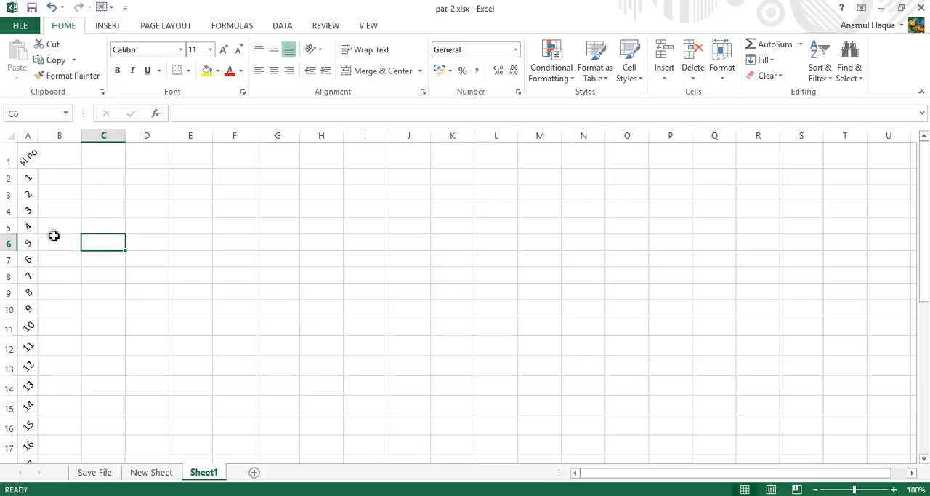
Step: Widen column A of Sheet1 slightly
{"action": "left_click_drag", "start_coordinate": [38, 137], "coordinate": [45, 138]}
{"action": "left_click", "coordinate": [44, 213]}
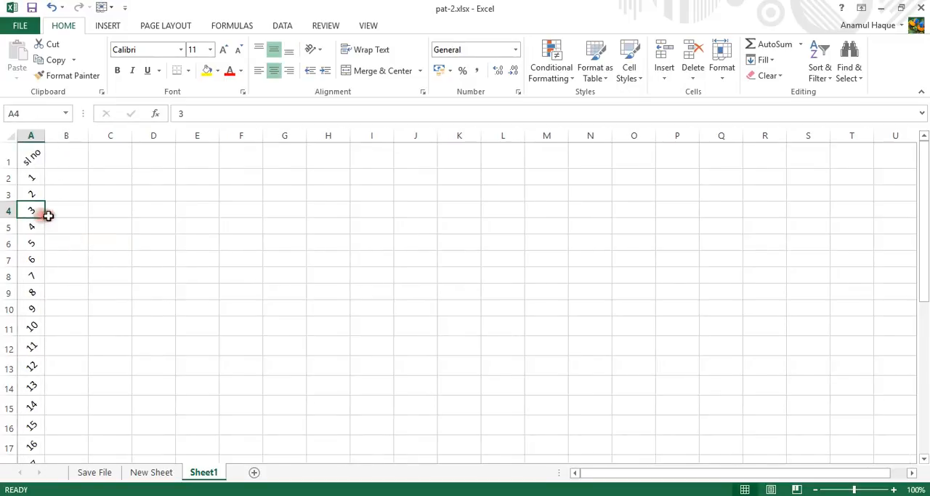
{"action": "left_click", "coordinate": [32, 160]}
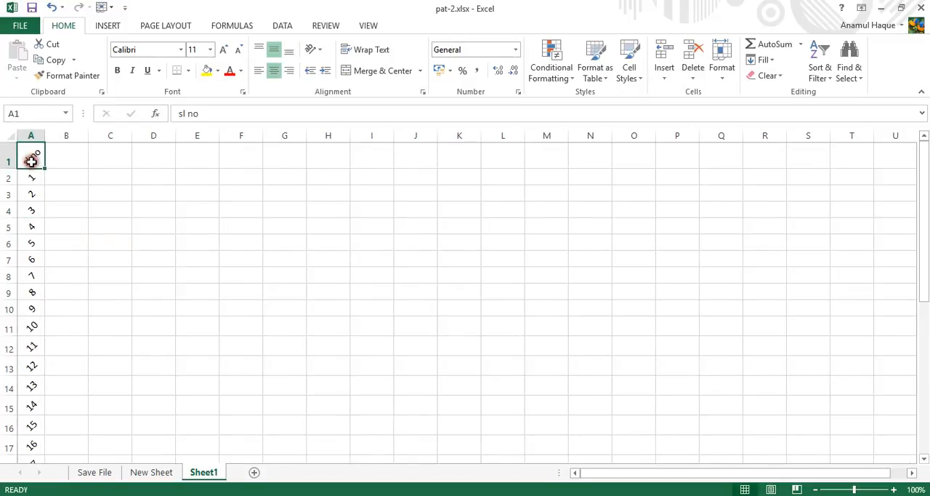
{"action": "left_click", "coordinate": [63, 182]}
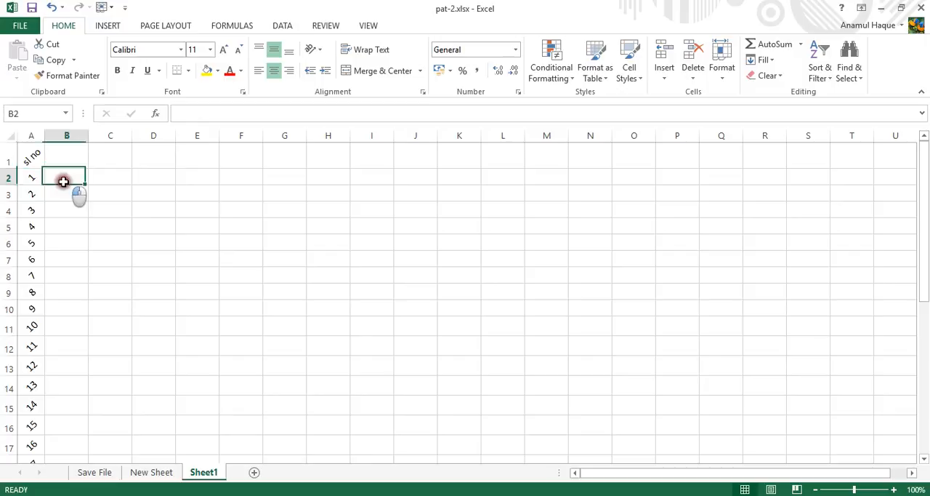
Step: Fill cells A1:A31, from the "sl no" header to number 30, with a light grey theme colour
{"action": "left_click", "coordinate": [33, 155]}
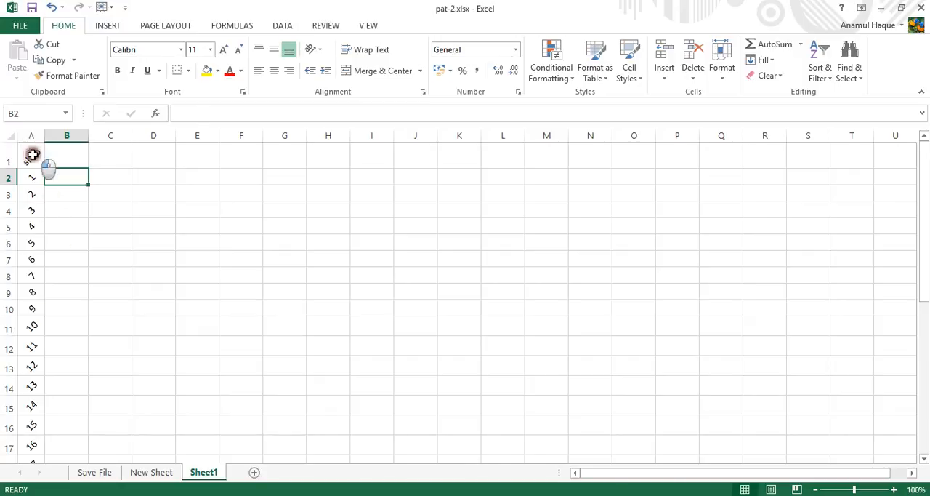
{"action": "left_click_drag", "start_coordinate": [32, 155], "coordinate": [27, 435]}
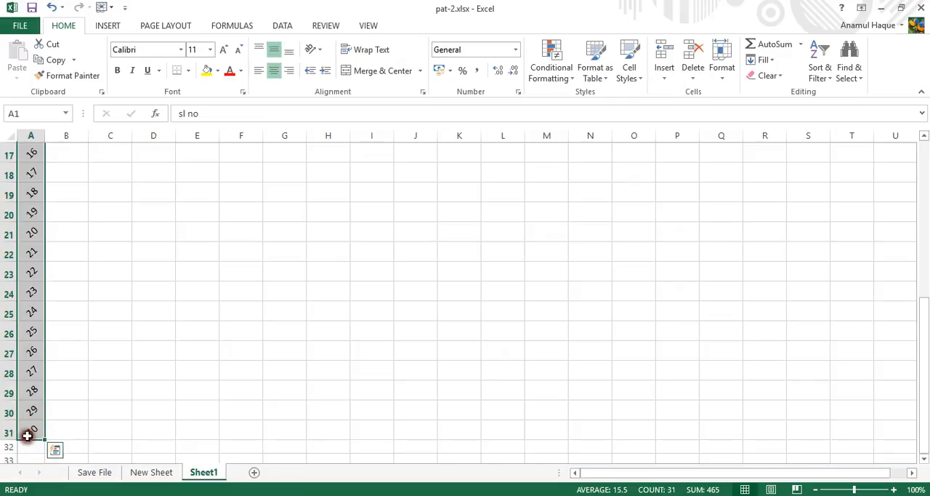
{"action": "scroll", "coordinate": [33, 400], "scroll_direction": "up", "scroll_amount": 5}
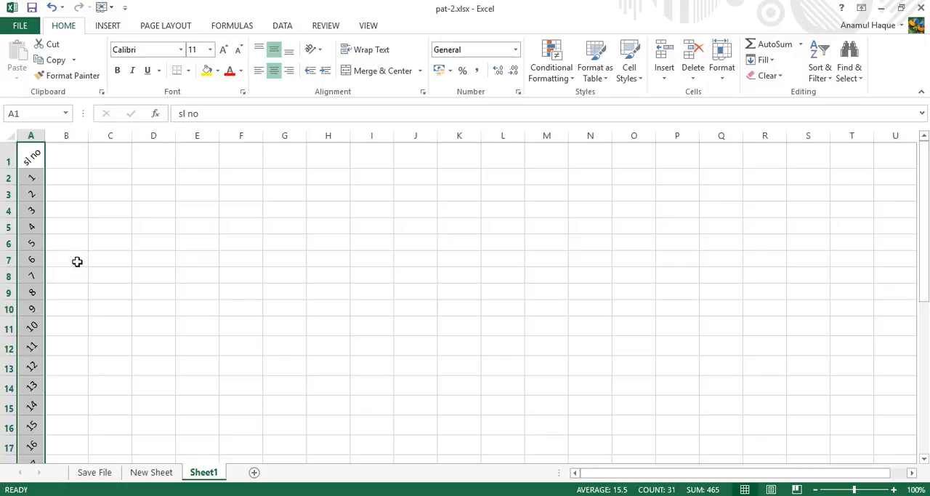
{"action": "left_click", "coordinate": [217, 73]}
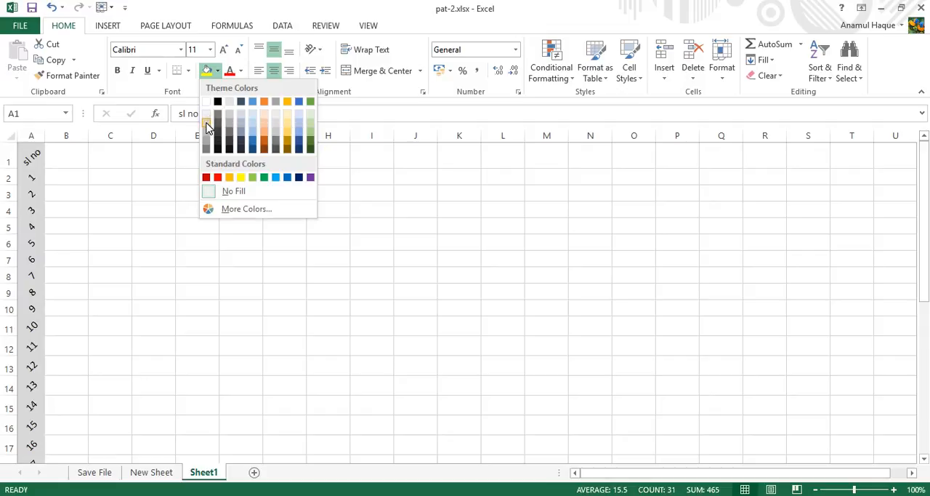
{"action": "left_click", "coordinate": [206, 127]}
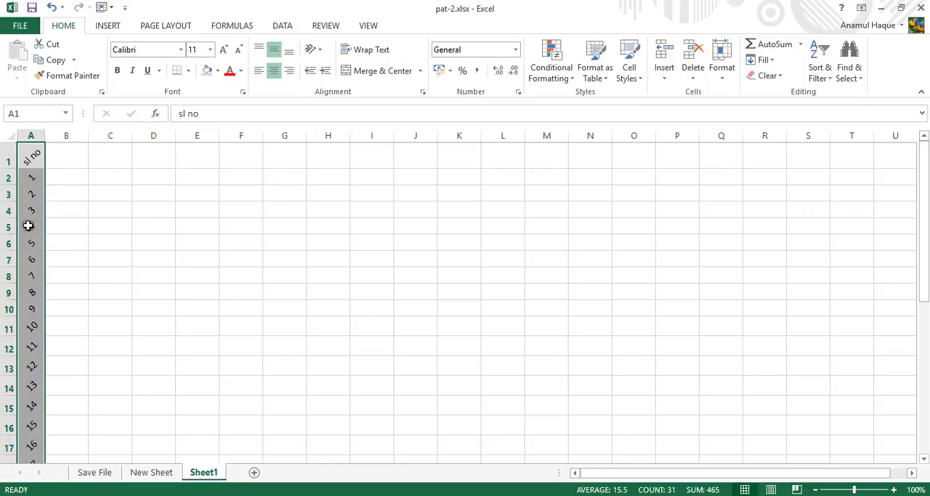
Step: Set the font colour of the serial number cells A1:A31 to the standard light blue
{"action": "left_click", "coordinate": [240, 73]}
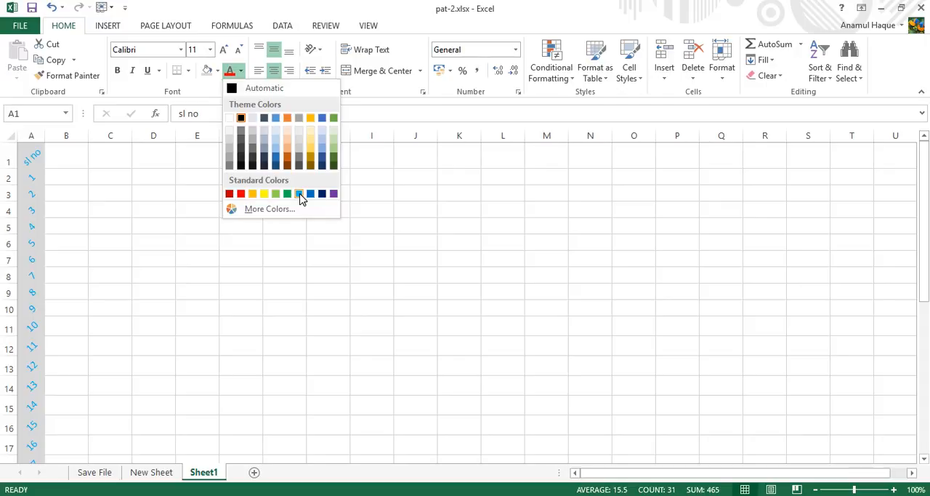
{"action": "left_click", "coordinate": [301, 196]}
{"action": "left_click", "coordinate": [221, 210]}
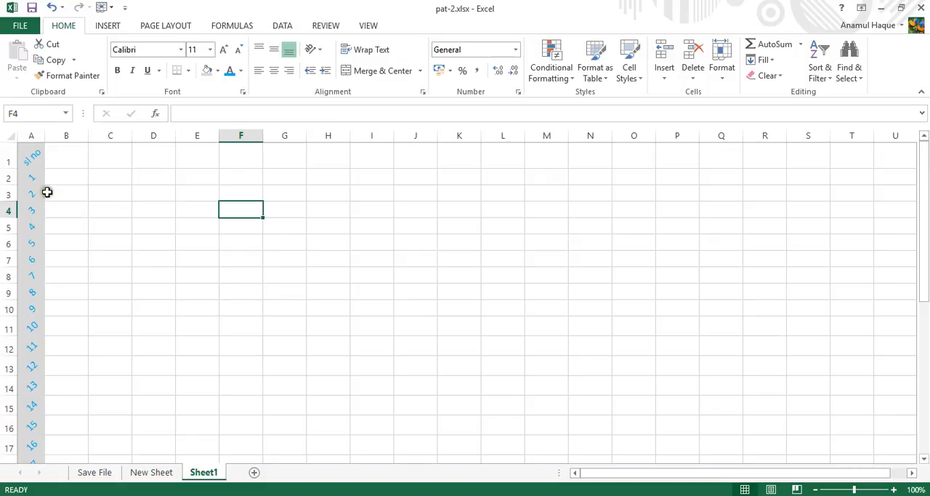
Step: Set the font colour of the serial number column to a near-black theme shade and save the workbook
{"action": "left_click", "coordinate": [31, 136]}
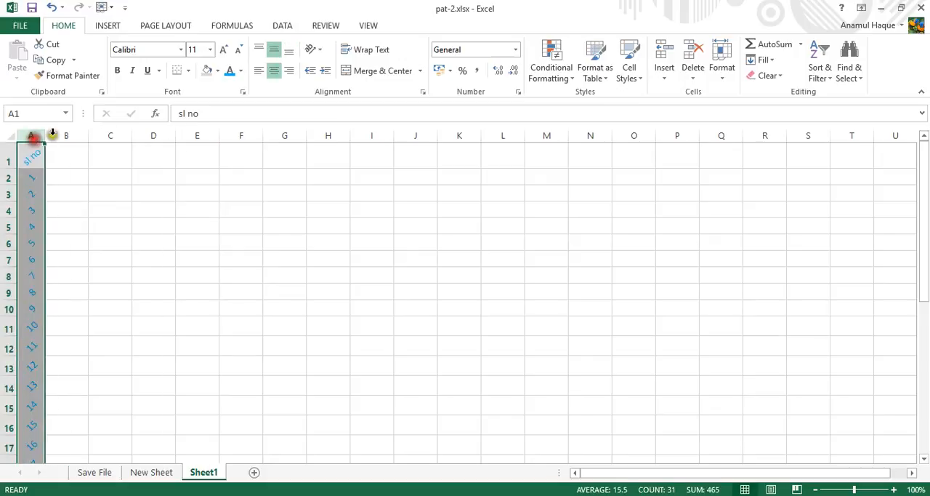
{"action": "left_click", "coordinate": [242, 71]}
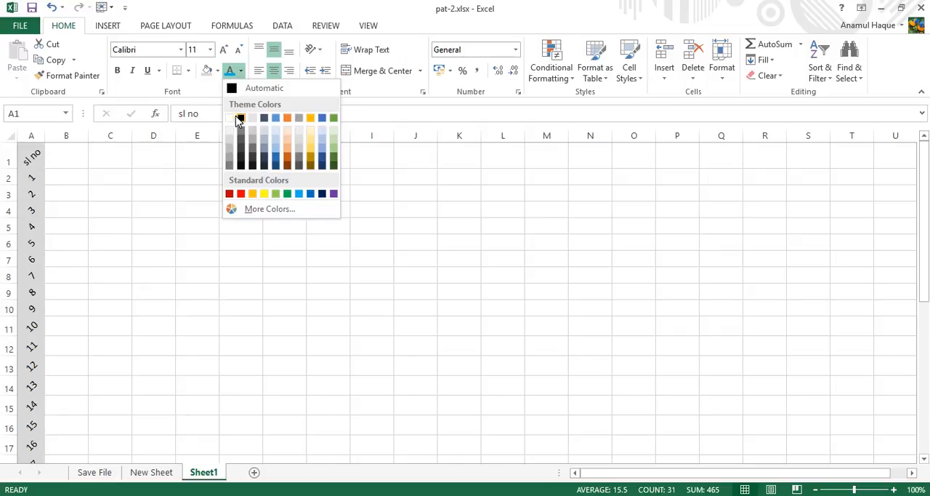
{"action": "left_click", "coordinate": [247, 159]}
{"action": "left_click", "coordinate": [124, 240]}
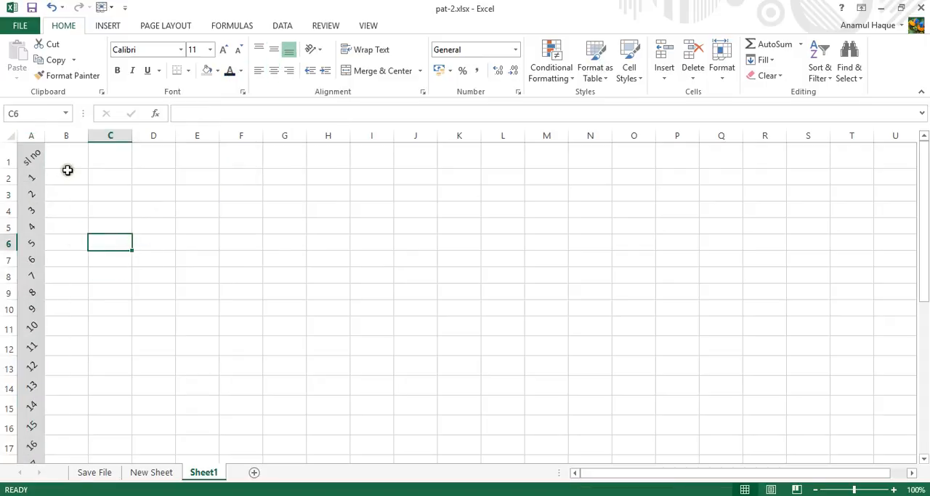
{"action": "left_click", "coordinate": [29, 7]}
Step: Undo the font colour, grey fill and column width changes made to column A
{"action": "left_click", "coordinate": [27, 159]}
{"action": "left_click", "coordinate": [20, 189]}
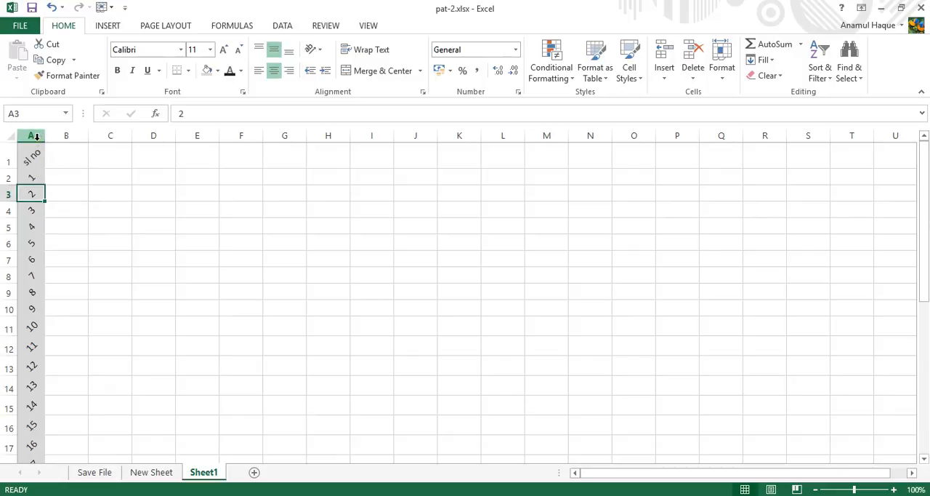
{"action": "left_click", "coordinate": [35, 136]}
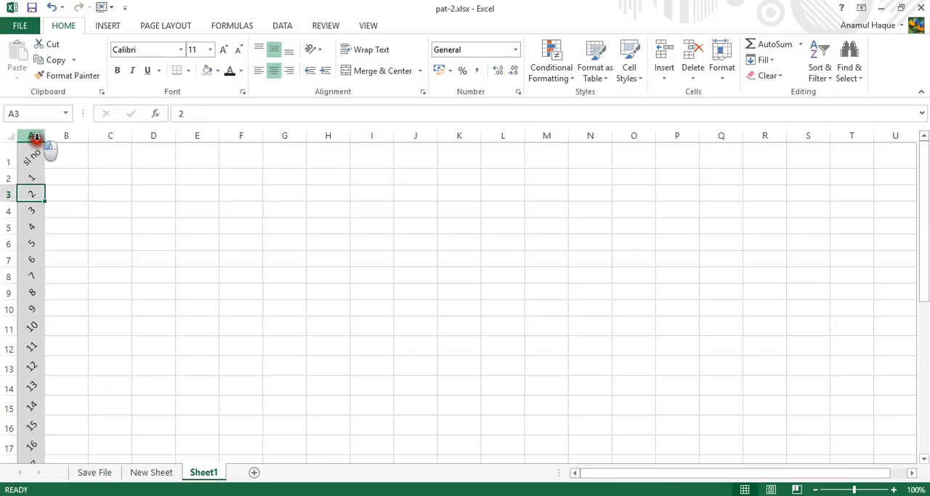
{"action": "left_click", "coordinate": [53, 10]}
{"action": "left_click", "coordinate": [52, 10]}
{"action": "left_click", "coordinate": [52, 10]}
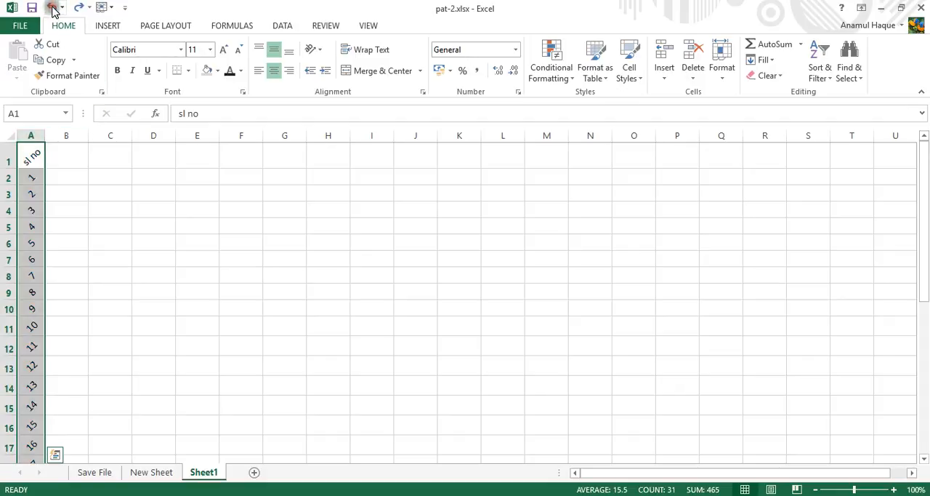
{"action": "left_click", "coordinate": [52, 10]}
{"action": "left_click", "coordinate": [70, 225]}
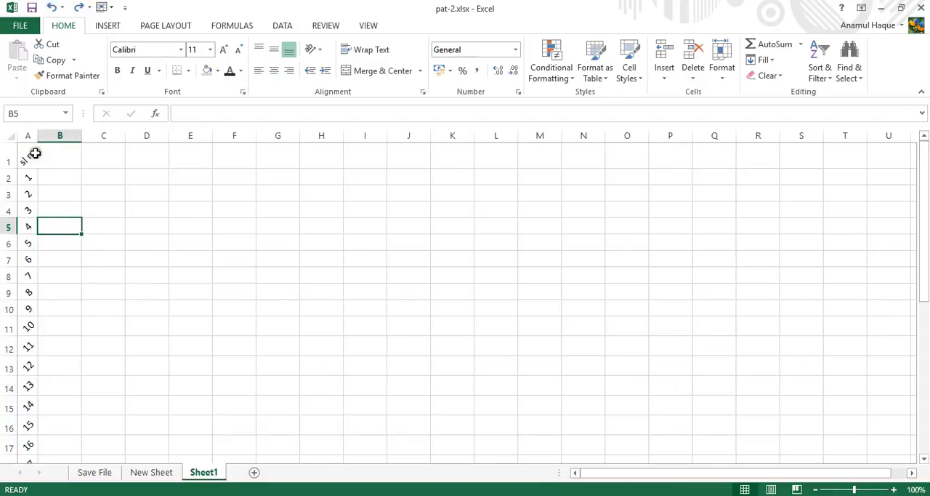
Step: Apply All Borders to the serial number cells A1:A31, from the "sl no" header to number 30
{"action": "left_click_drag", "start_coordinate": [35, 153], "coordinate": [33, 452]}
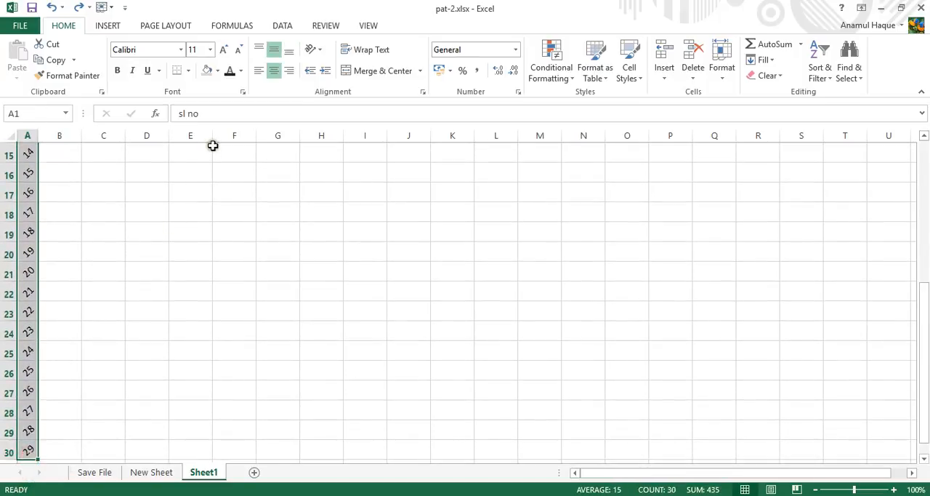
{"action": "scroll", "coordinate": [54, 324], "scroll_direction": "down", "scroll_amount": 3}
{"action": "scroll", "coordinate": [36, 327], "scroll_direction": "up", "scroll_amount": 1}
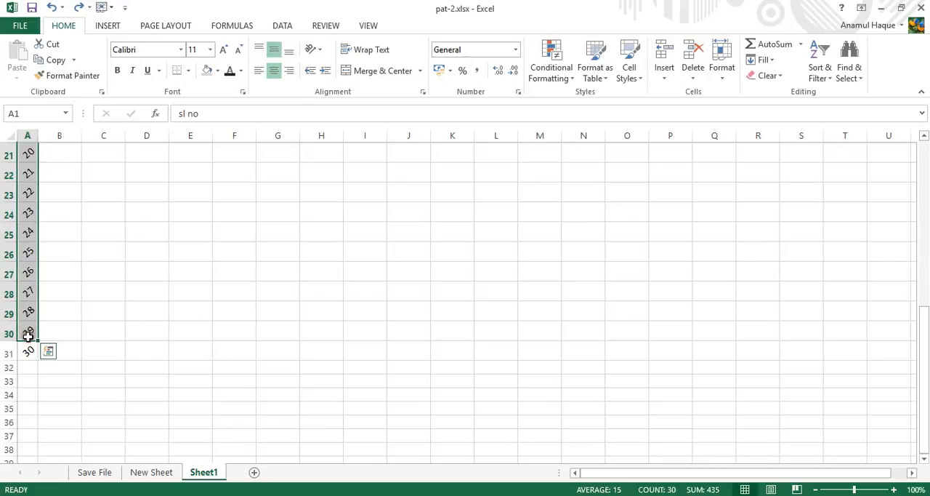
{"action": "left_click_drag", "start_coordinate": [28, 335], "coordinate": [27, 355]}
{"action": "scroll", "coordinate": [216, 197], "scroll_direction": "up", "scroll_amount": 3}
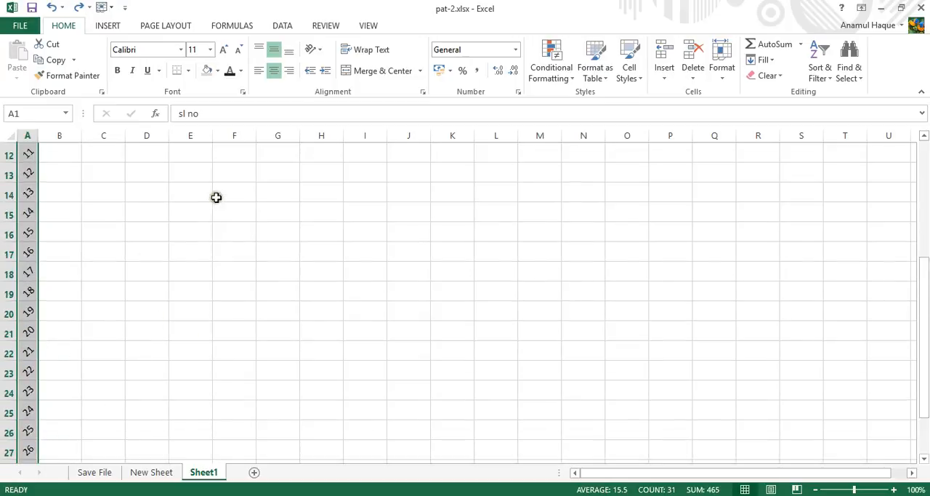
{"action": "scroll", "coordinate": [216, 197], "scroll_direction": "up", "scroll_amount": 4}
{"action": "left_click", "coordinate": [187, 71]}
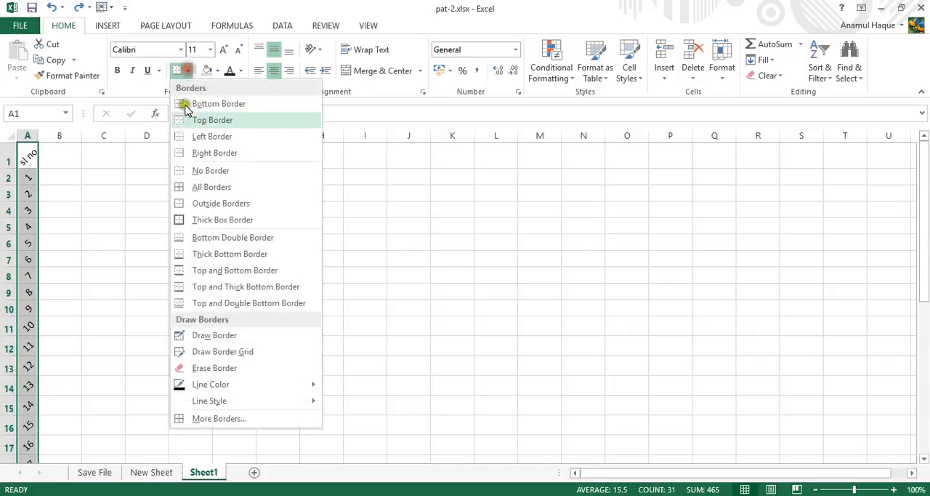
{"action": "left_click", "coordinate": [206, 187]}
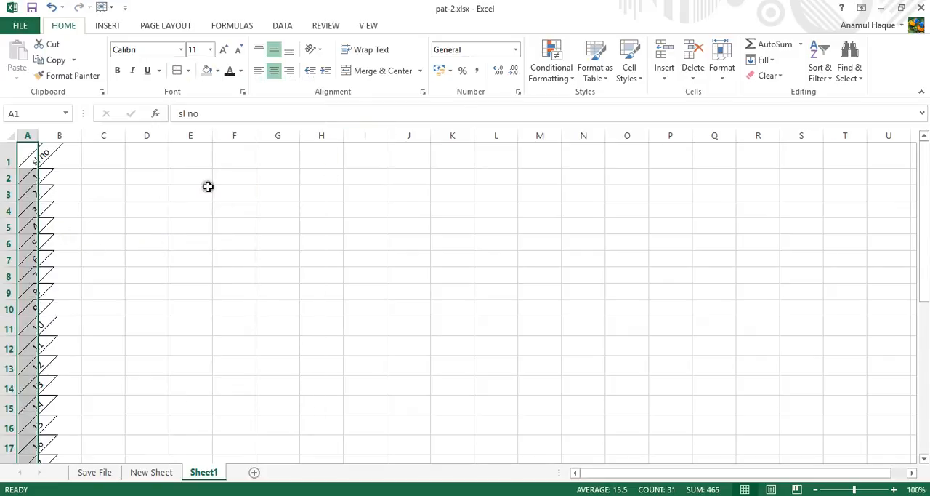
Step: Format the range A1:A31 as a table with headers, using the light orange style with gridded cells
{"action": "left_click", "coordinate": [608, 79]}
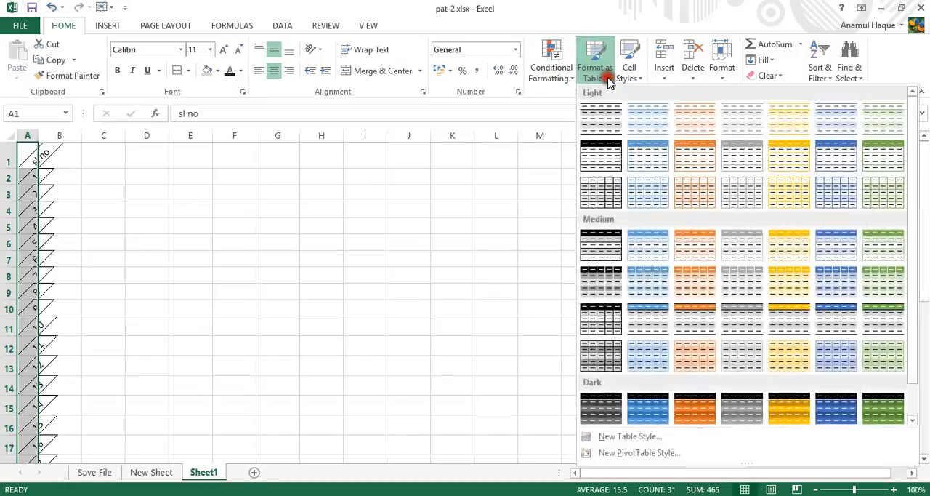
{"action": "left_click", "coordinate": [689, 192]}
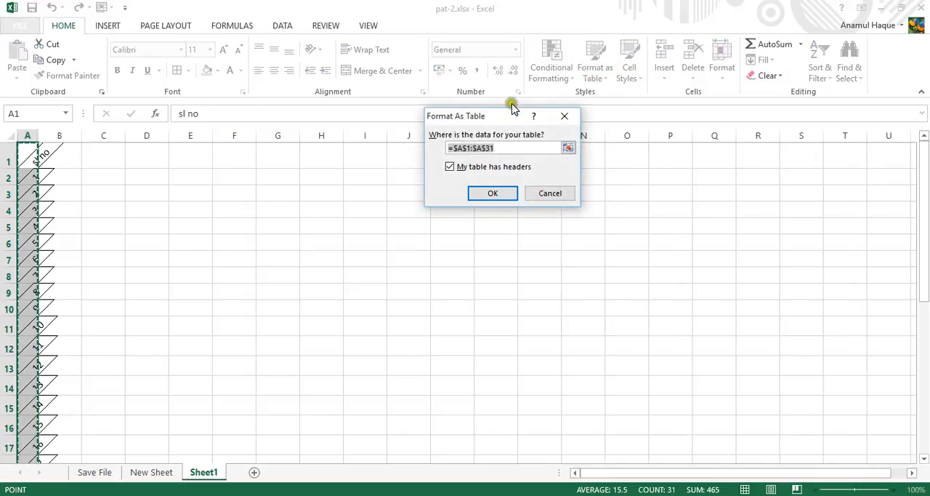
{"action": "left_click_drag", "start_coordinate": [512, 108], "coordinate": [351, 150]}
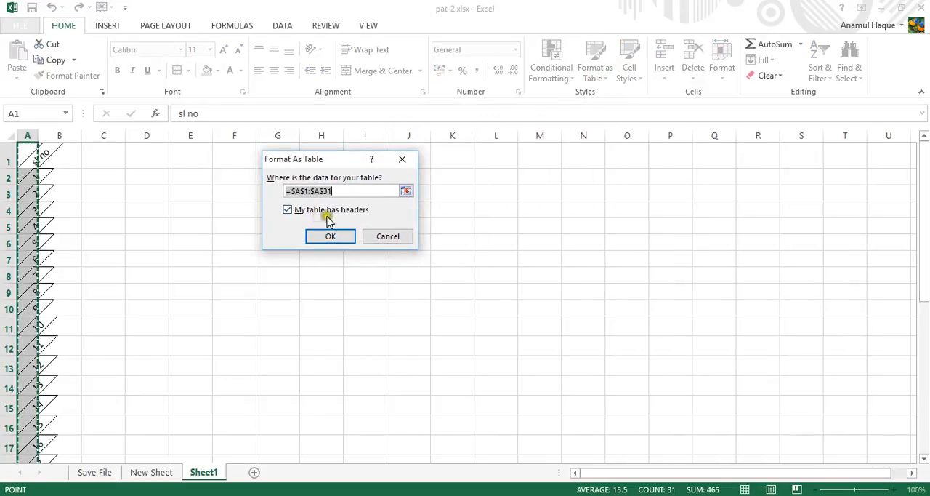
{"action": "left_click", "coordinate": [347, 237]}
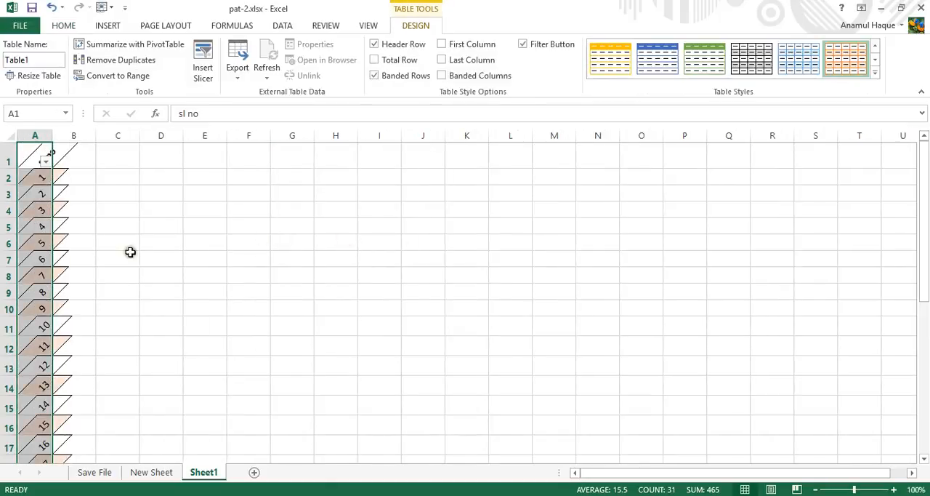
{"action": "left_click", "coordinate": [92, 261]}
{"action": "scroll", "coordinate": [104, 269], "scroll_direction": "down", "scroll_amount": 3}
{"action": "scroll", "coordinate": [106, 271], "scroll_direction": "up", "scroll_amount": 2}
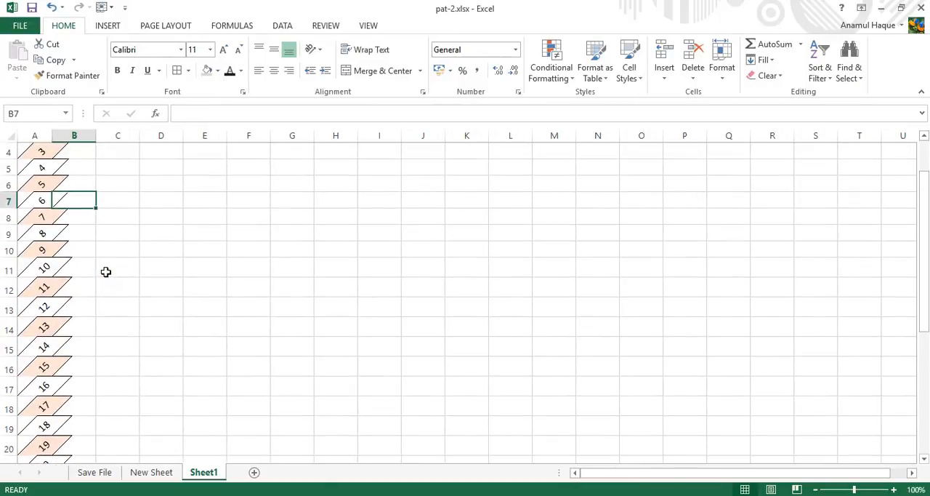
{"action": "scroll", "coordinate": [105, 271], "scroll_direction": "up", "scroll_amount": 1}
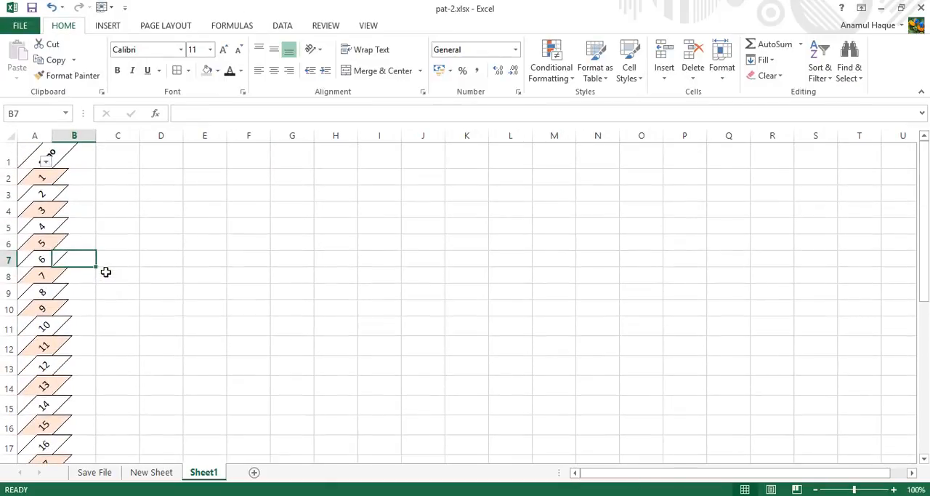
{"action": "left_click", "coordinate": [55, 224]}
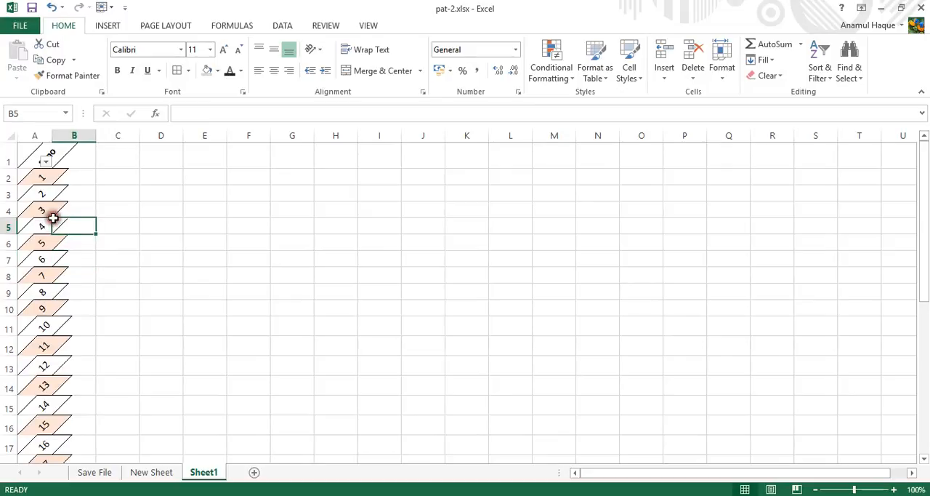
{"action": "left_click", "coordinate": [51, 211]}
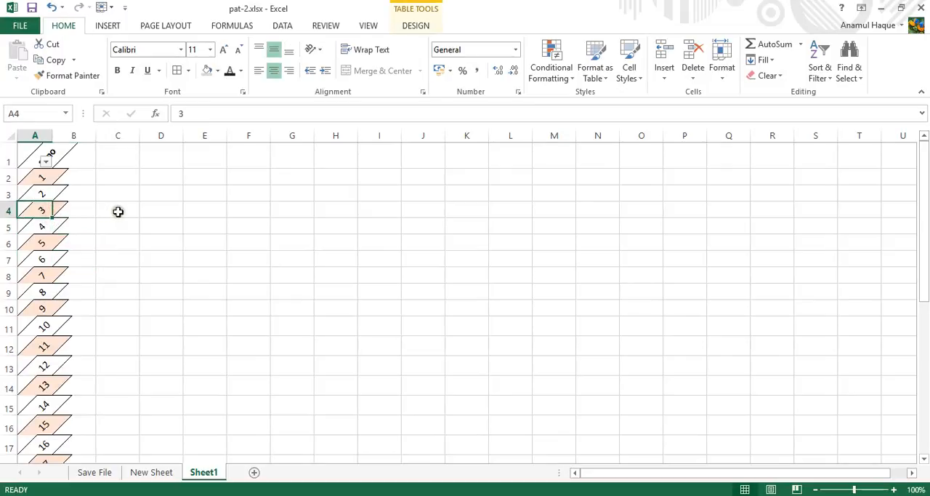
{"action": "scroll", "coordinate": [122, 215], "scroll_direction": "down", "scroll_amount": 3}
{"action": "scroll", "coordinate": [125, 218], "scroll_direction": "up", "scroll_amount": 3}
{"action": "left_click", "coordinate": [48, 177]}
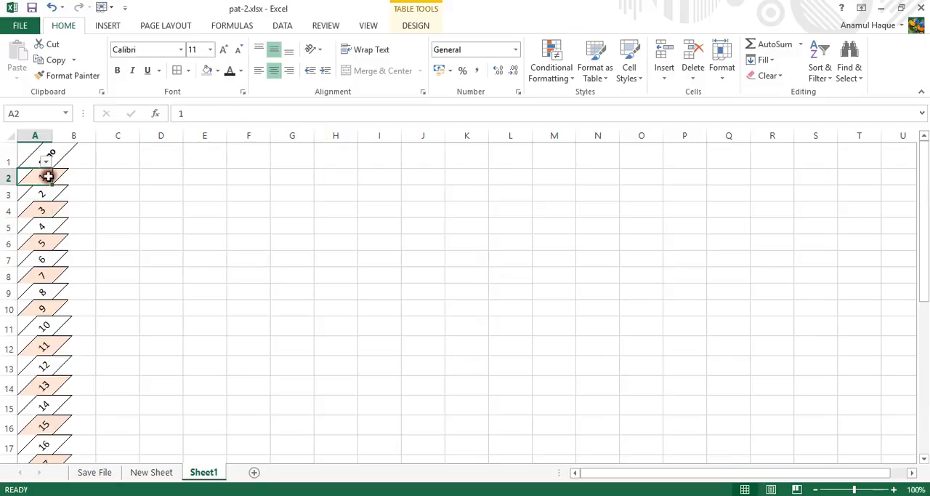
Step: Set the font colour of the serial number table in column A to the standard green
{"action": "left_click", "coordinate": [38, 136]}
{"action": "left_click", "coordinate": [241, 70]}
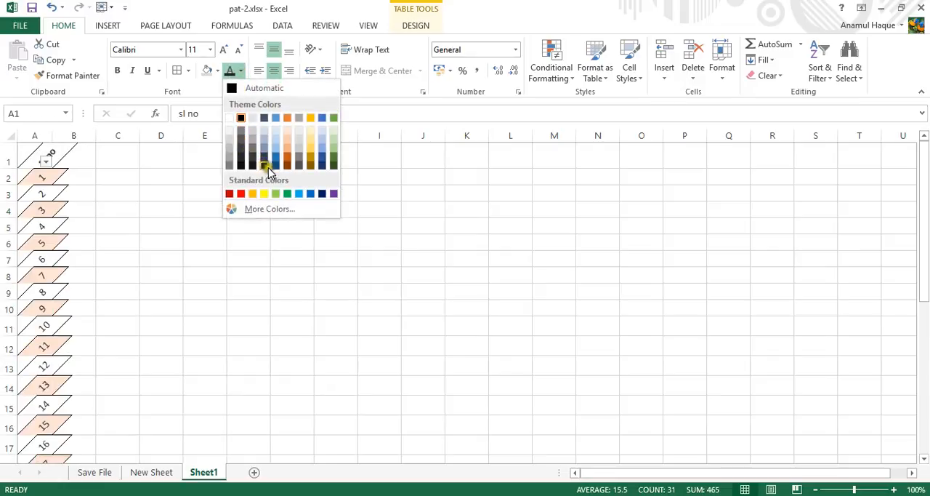
{"action": "left_click", "coordinate": [289, 192]}
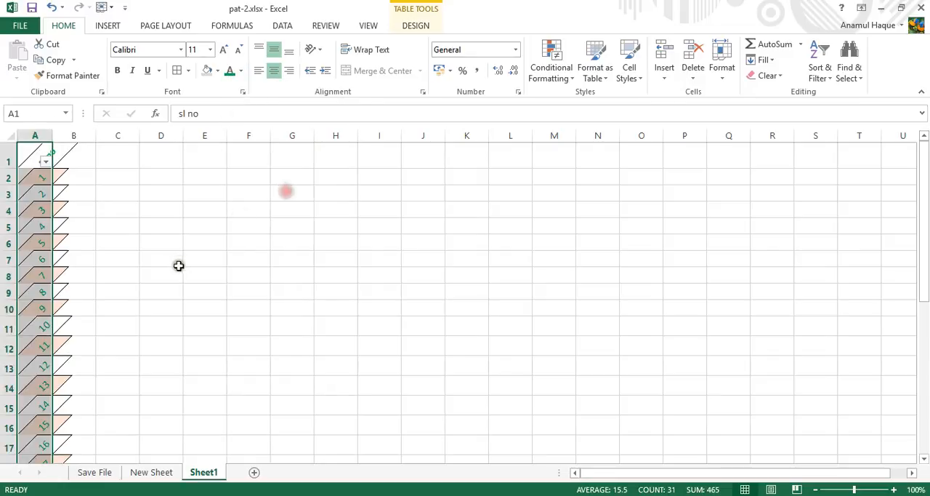
{"action": "left_click", "coordinate": [179, 262]}
{"action": "scroll", "coordinate": [186, 258], "scroll_direction": "down", "scroll_amount": 2}
{"action": "scroll", "coordinate": [186, 259], "scroll_direction": "up", "scroll_amount": 2}
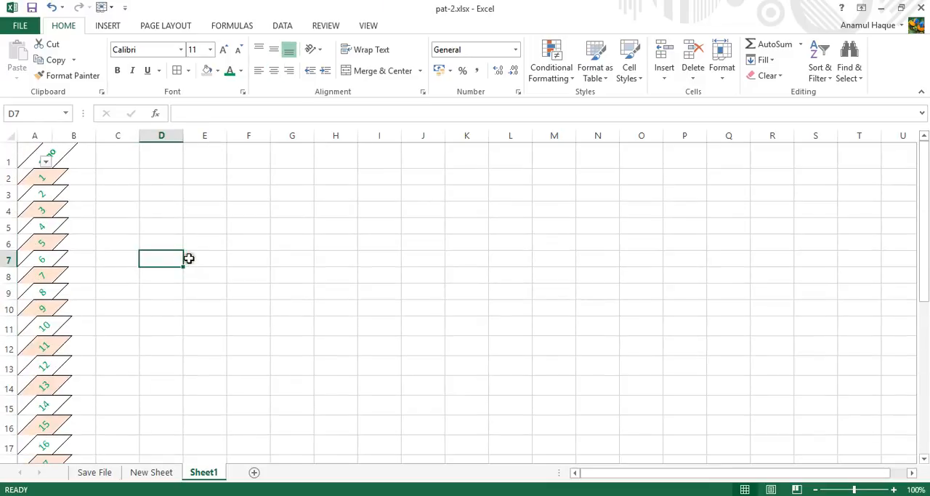
{"action": "scroll", "coordinate": [176, 281], "scroll_direction": "down", "scroll_amount": 1}
{"action": "scroll", "coordinate": [177, 289], "scroll_direction": "up", "scroll_amount": 1}
{"action": "key", "text": "alt+Tab"}
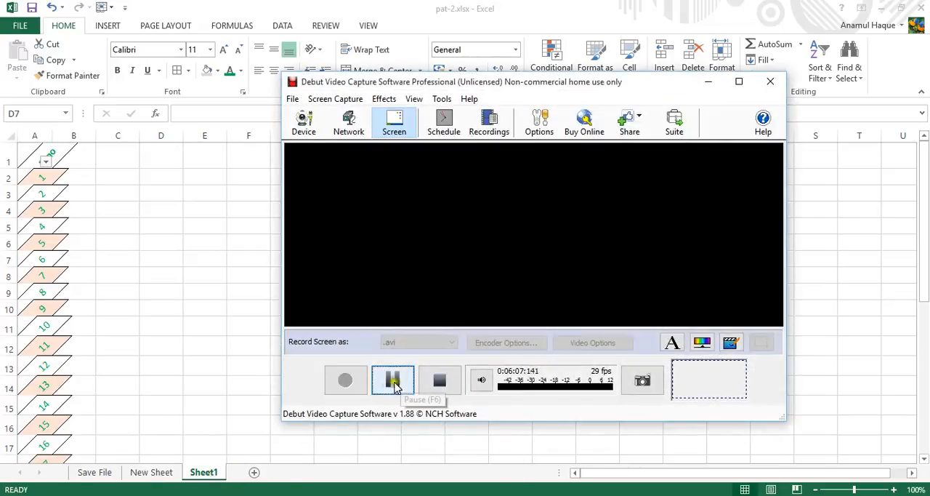